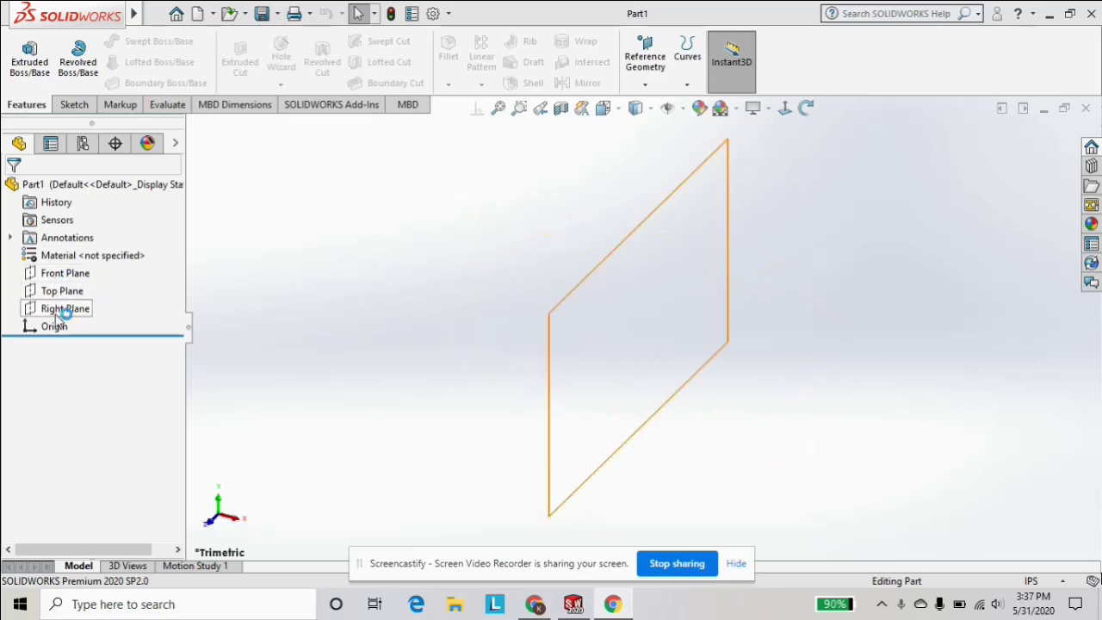
# Make the Front, Top and Right reference planes visible in the model.
pyautogui.click(71, 273)
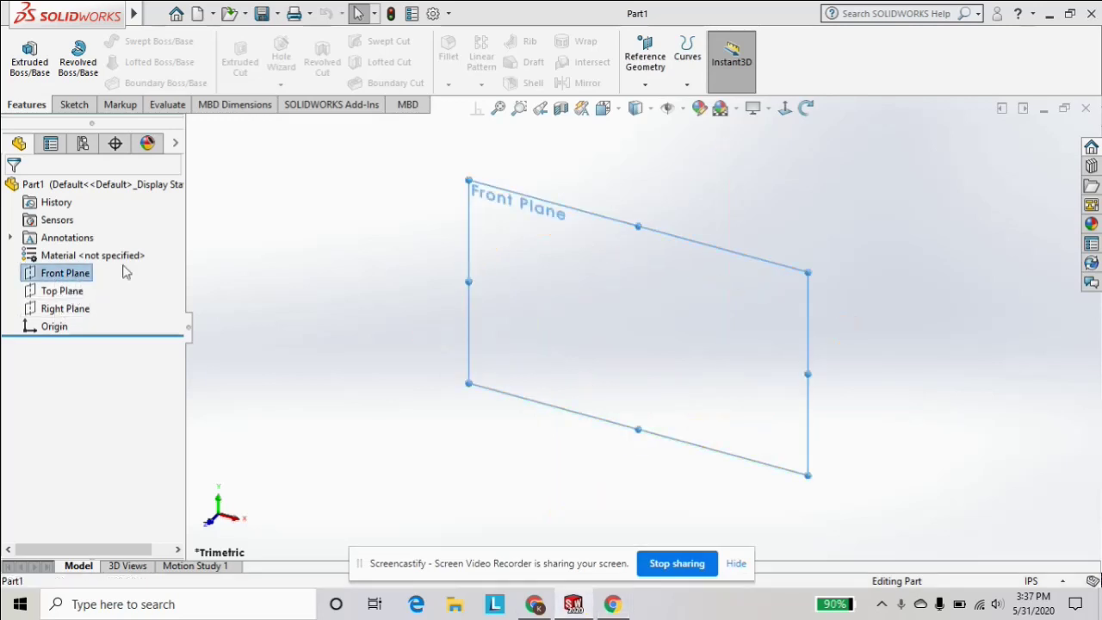
pyautogui.rightClick(126, 272)
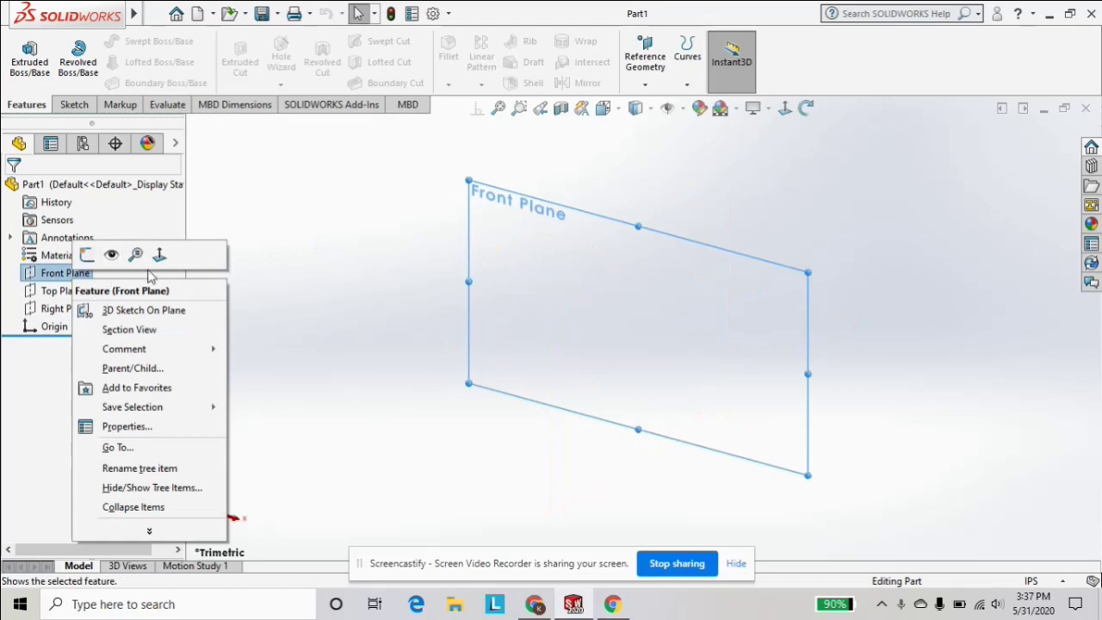
pyautogui.click(111, 255)
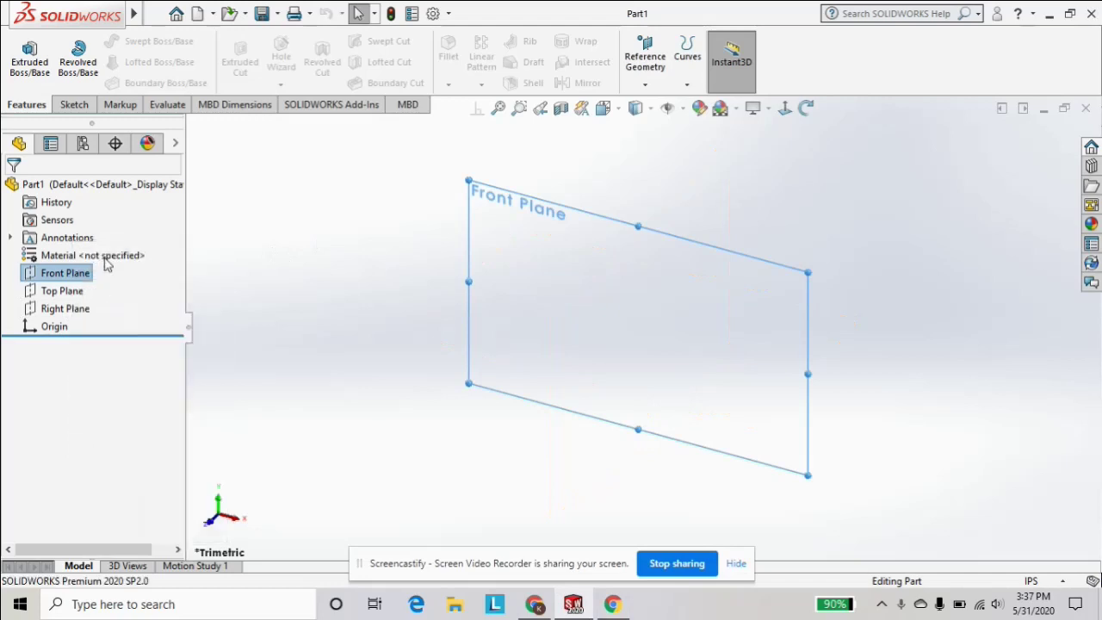
pyautogui.rightClick(66, 295)
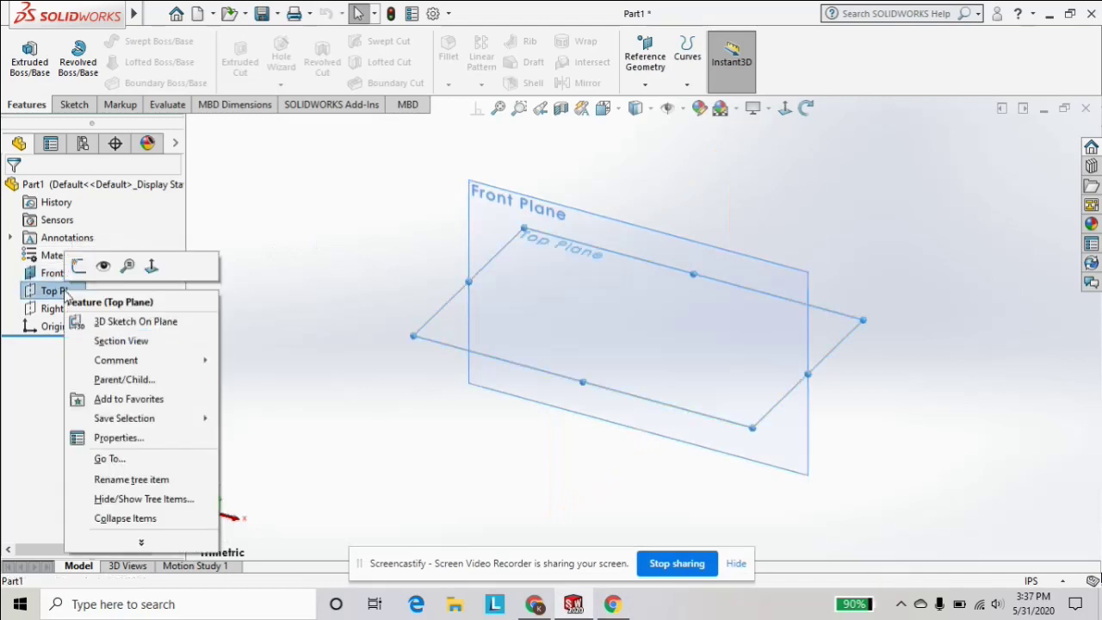
pyautogui.click(103, 268)
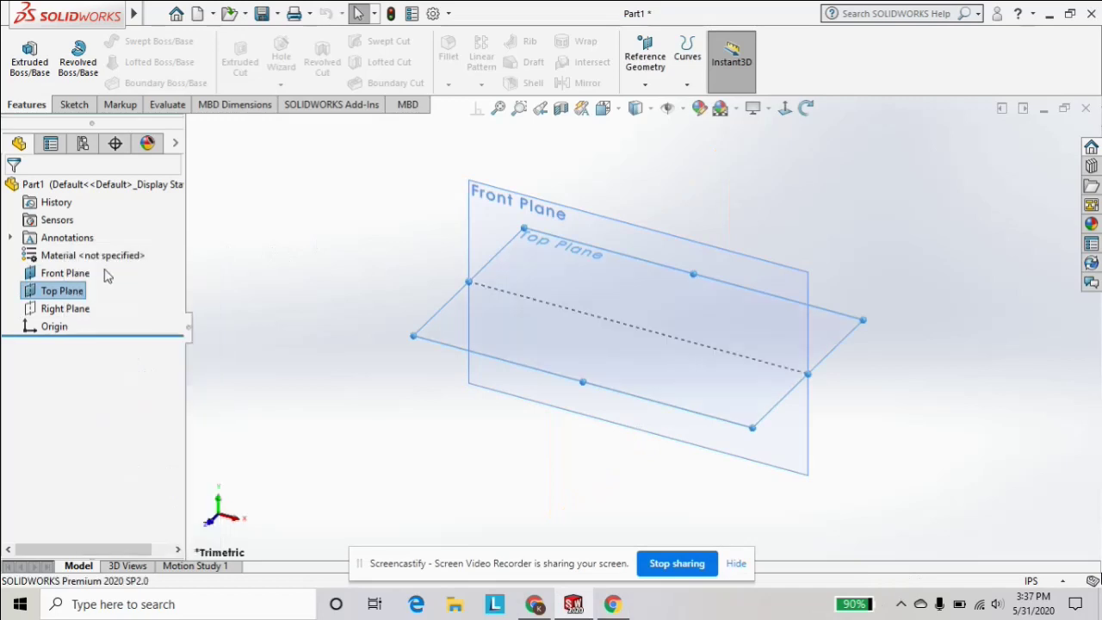
pyautogui.click(52, 310)
pyautogui.rightClick(51, 310)
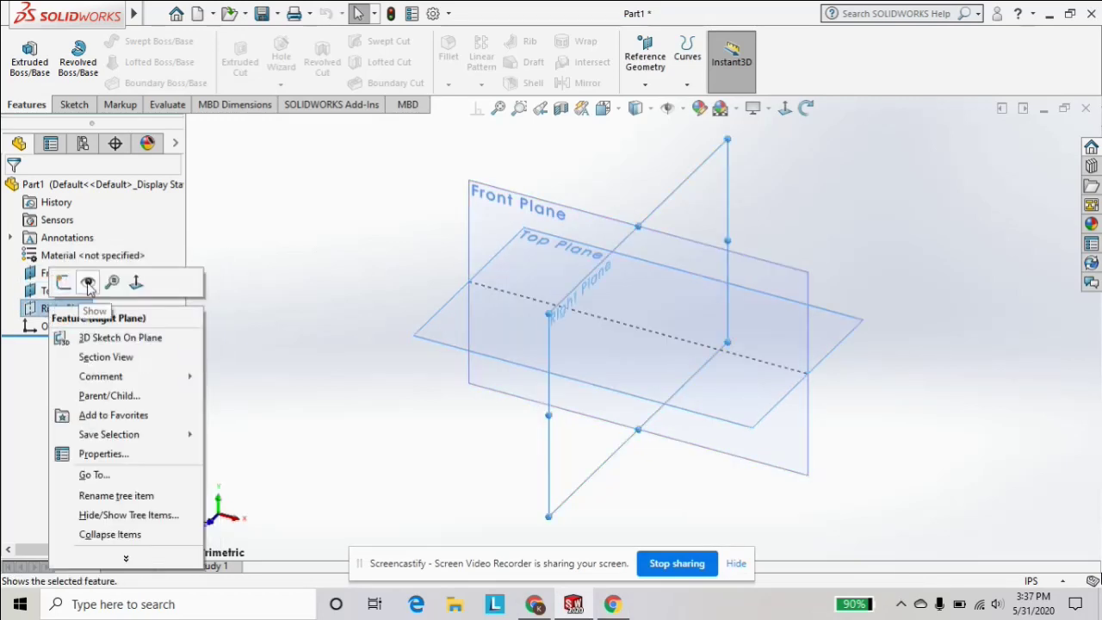
pyautogui.click(87, 285)
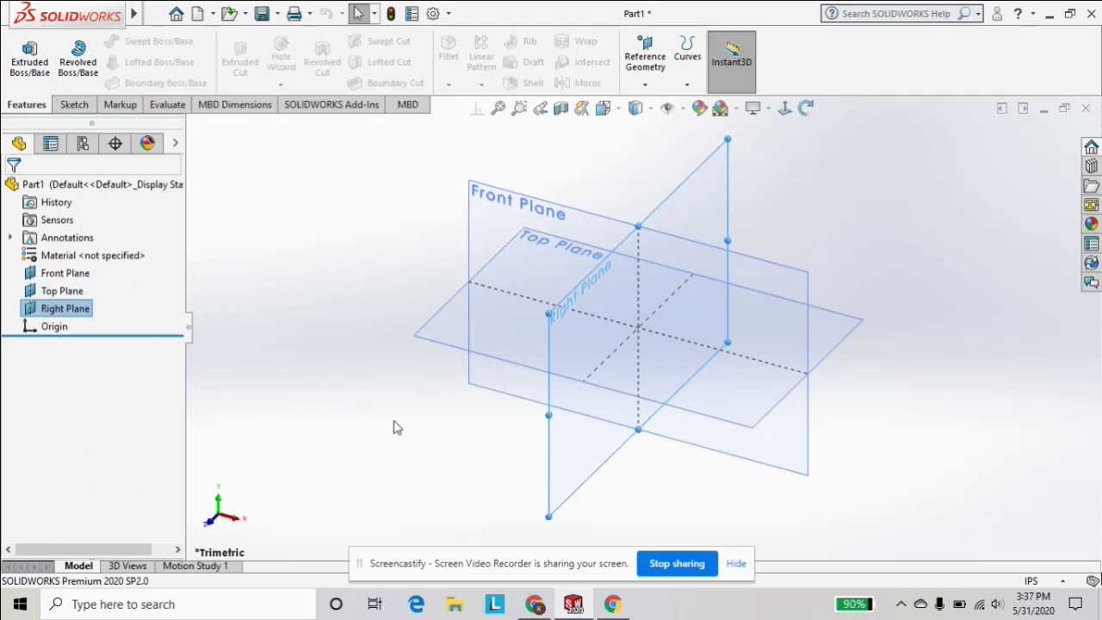
# Examine how the three reference planes intersect and where the origin lies among them.
pyautogui.moveTo(396, 428); pyautogui.dragTo(524, 369, button='middle')
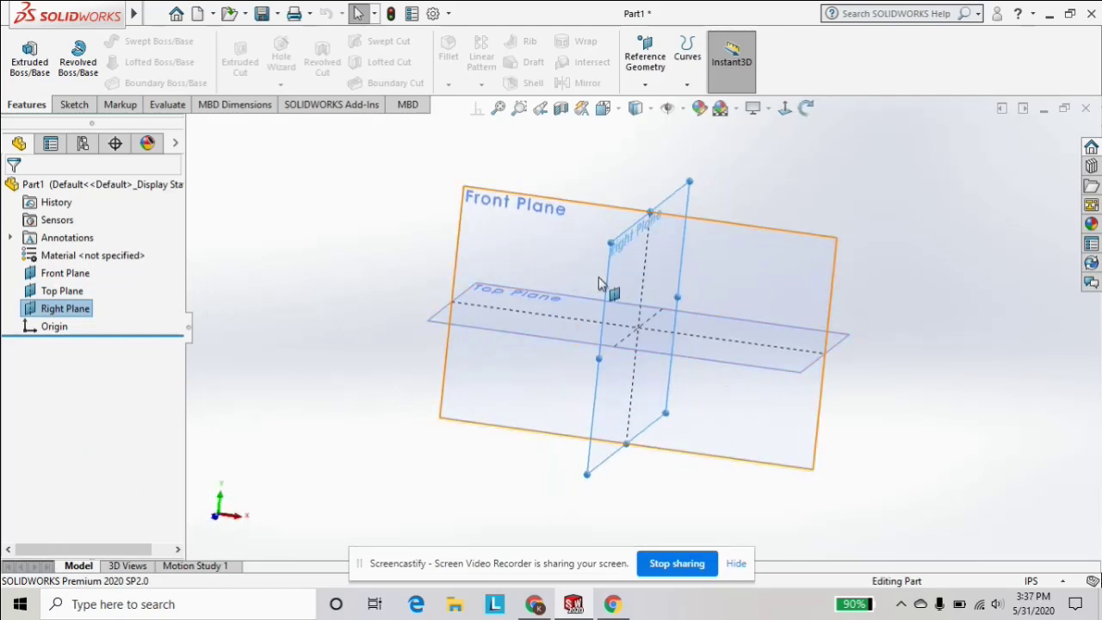
pyautogui.moveTo(601, 280); pyautogui.dragTo(607, 289, button='middle')
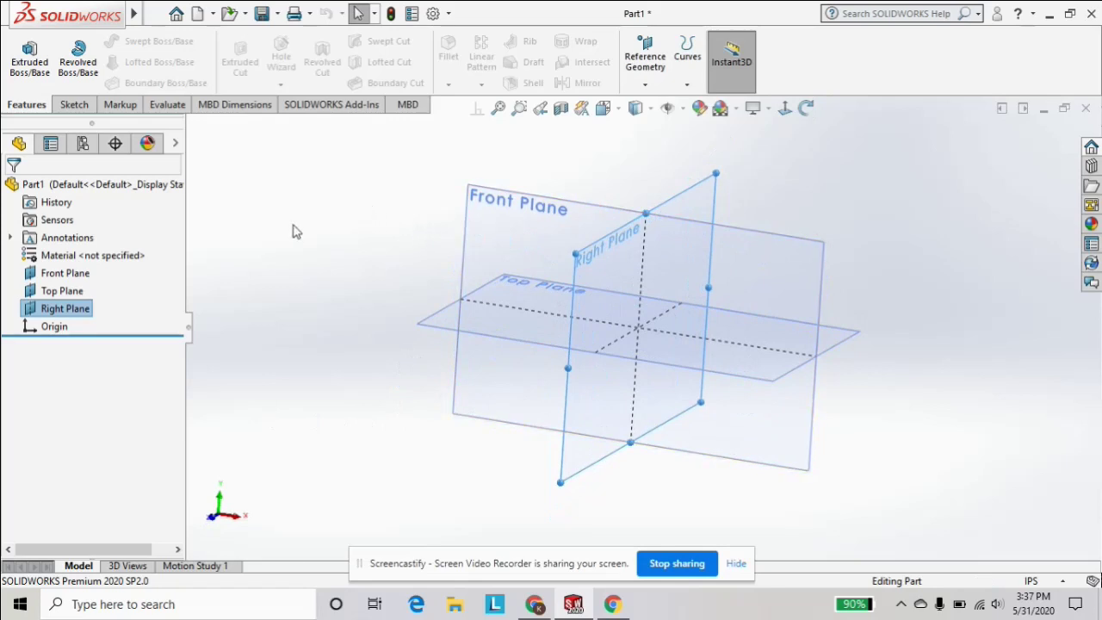
pyautogui.click(47, 327)
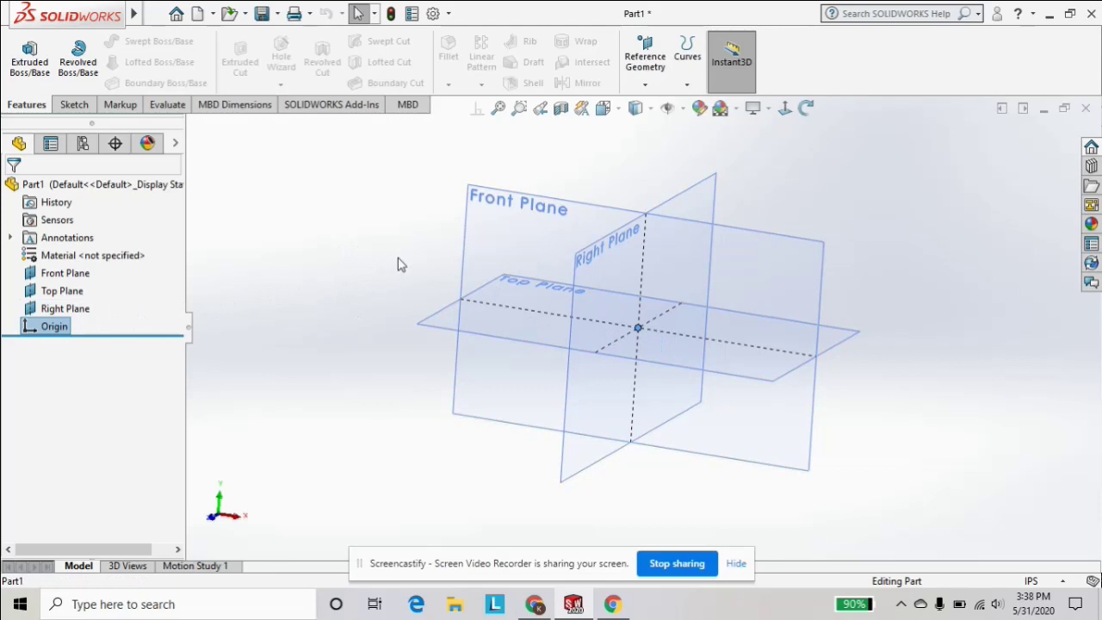
pyautogui.moveTo(397, 264); pyautogui.dragTo(402, 261, button='middle')
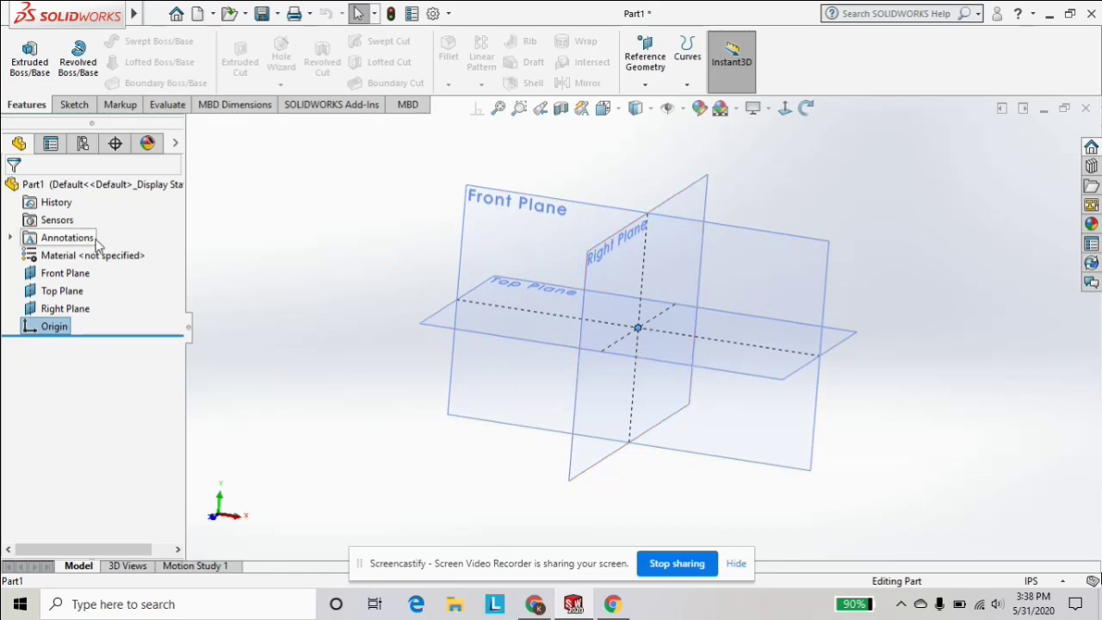
pyautogui.moveTo(315, 258); pyautogui.dragTo(330, 264, button='middle')
pyautogui.click(351, 263)
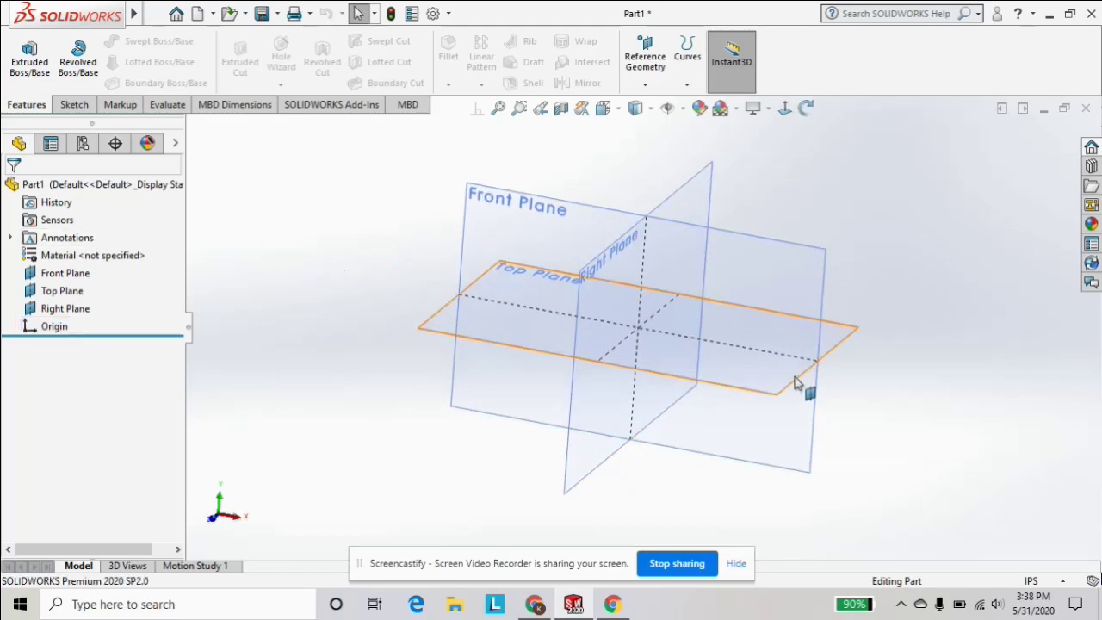
# Start a sketch on the Top Plane and draw an open five-point spline that begins at the origin.
pyautogui.rightClick(68, 297)
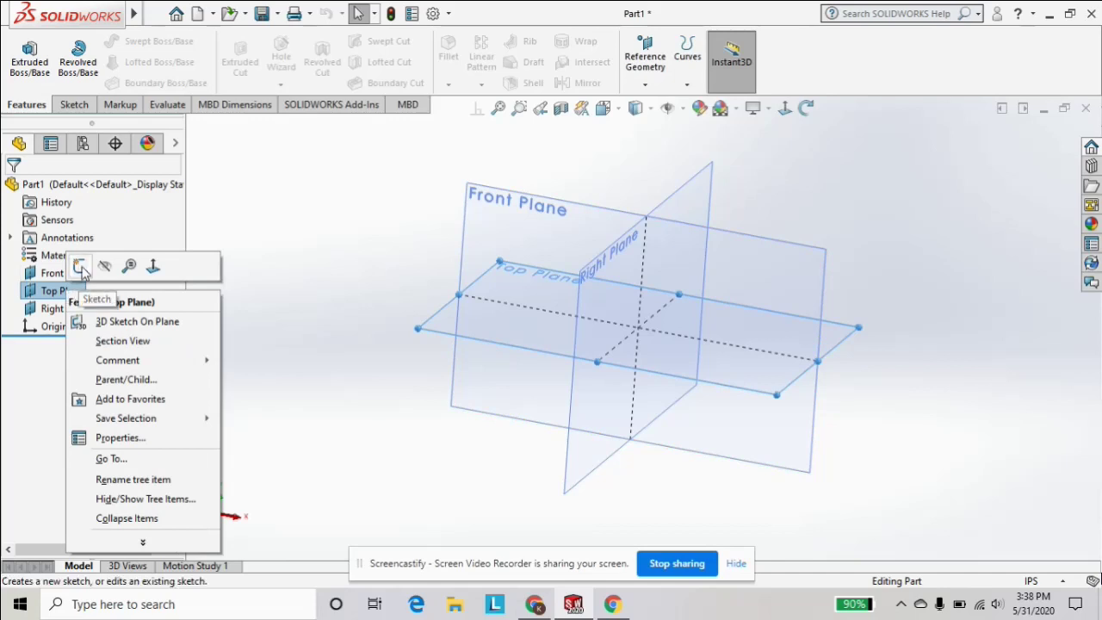
pyautogui.click(80, 267)
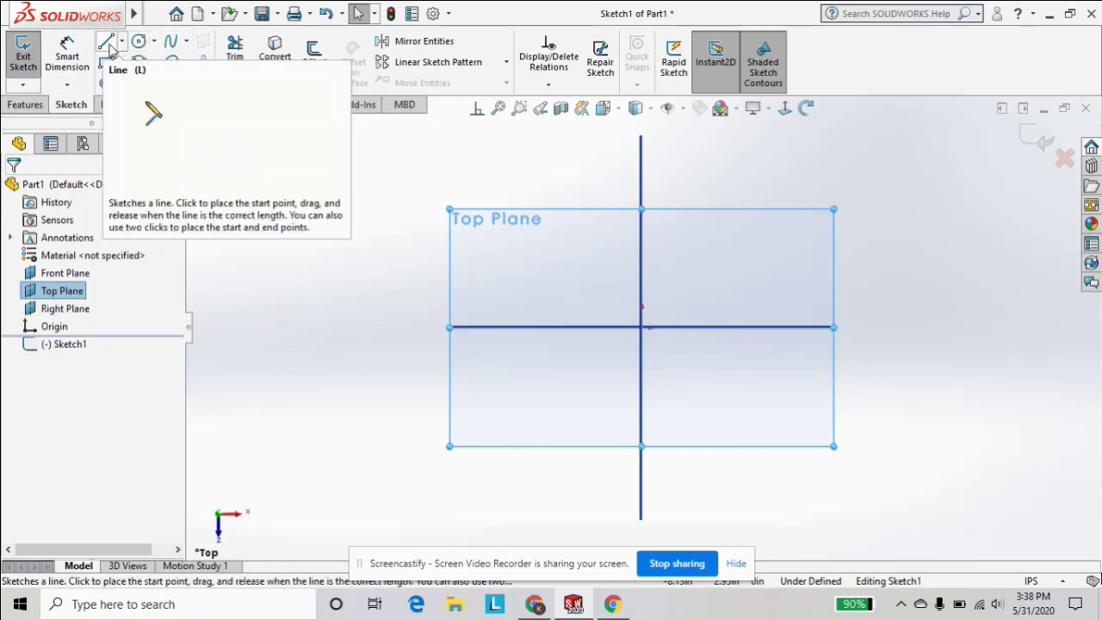
pyautogui.click(170, 41)
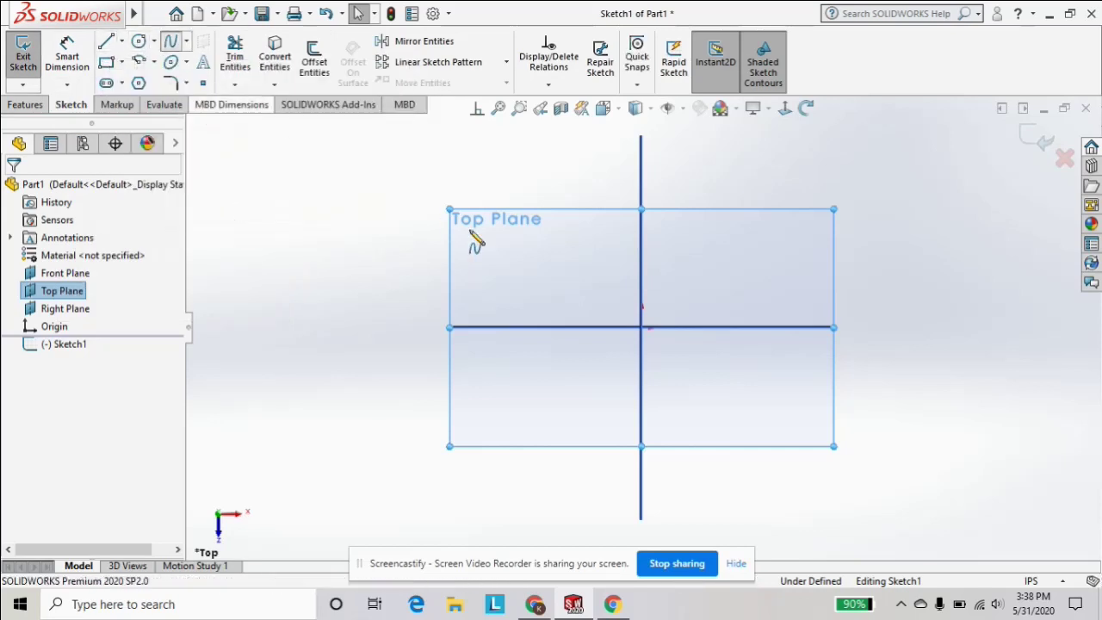
pyautogui.click(641, 327)
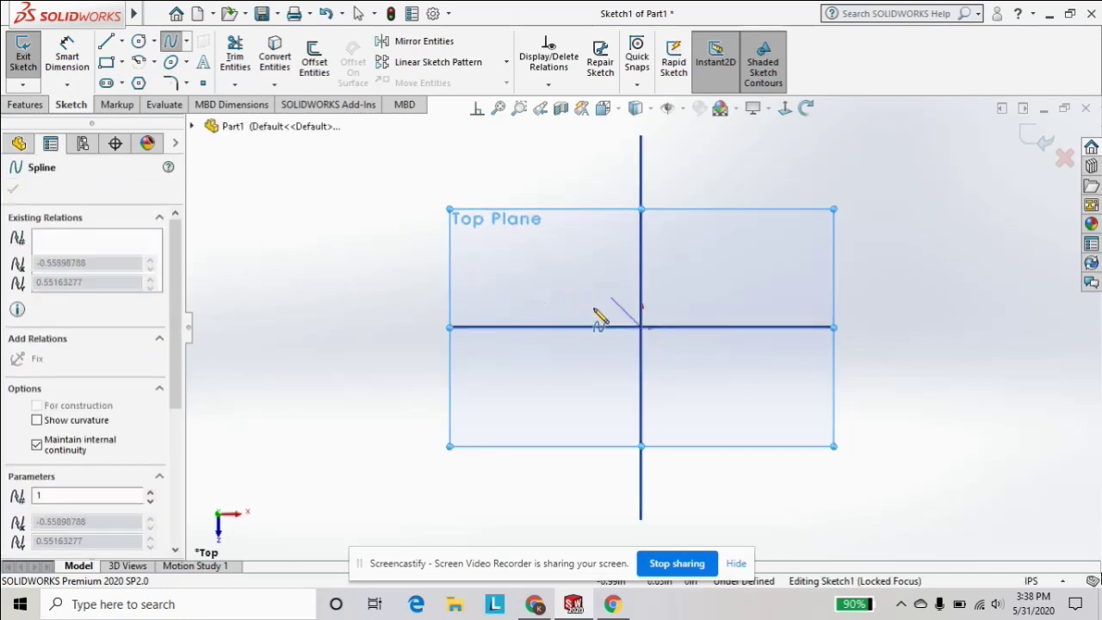
pyautogui.click(578, 282)
pyautogui.click(428, 265)
pyautogui.click(337, 363)
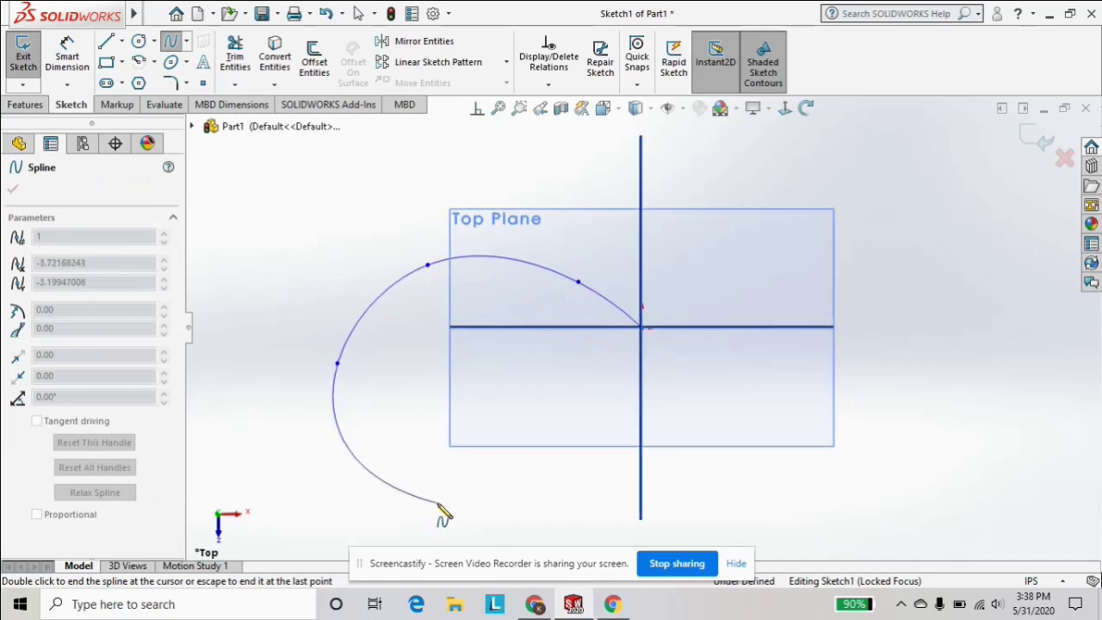
pyautogui.doubleClick(437, 503)
pyautogui.press('Escape')
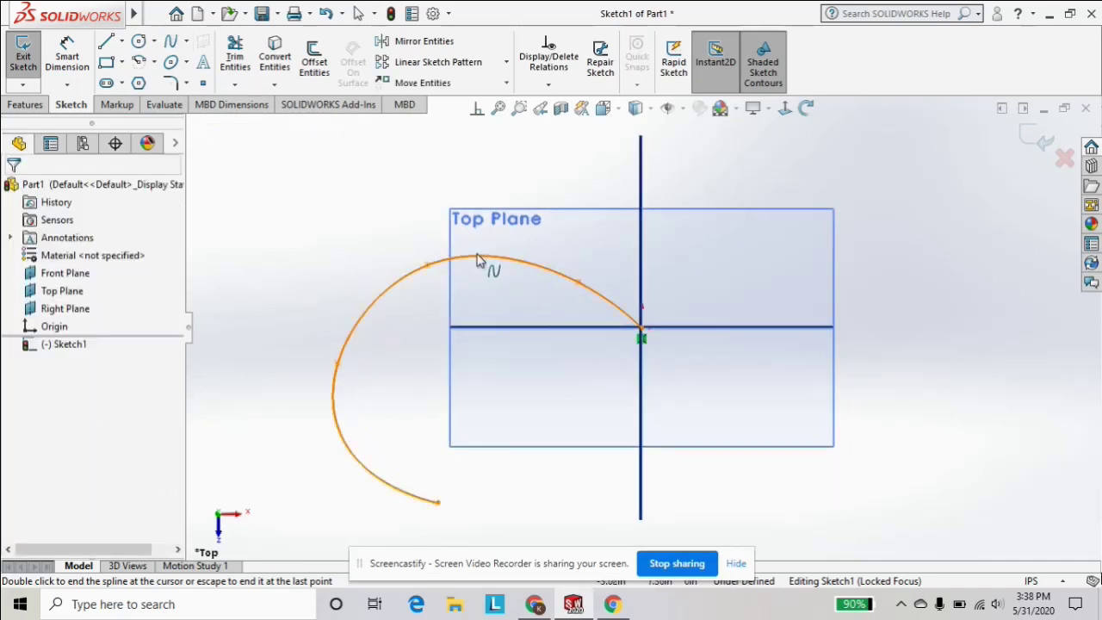
pyautogui.press('Escape')
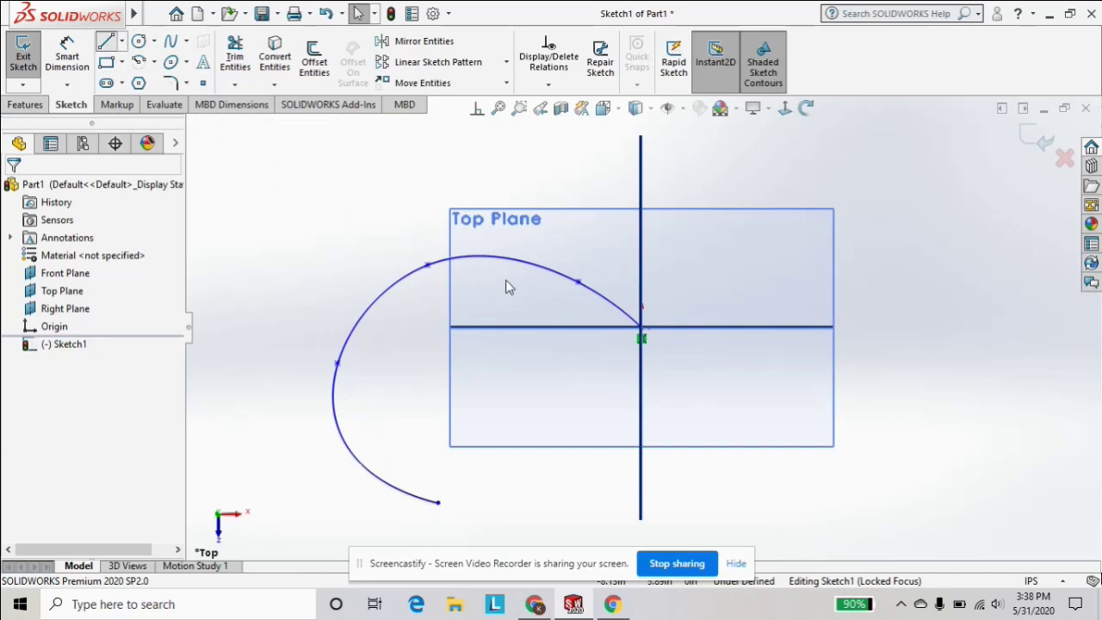
# Draw a closed triangle from three lines with one corner at the origin, and finish the sketch.
pyautogui.press('l')
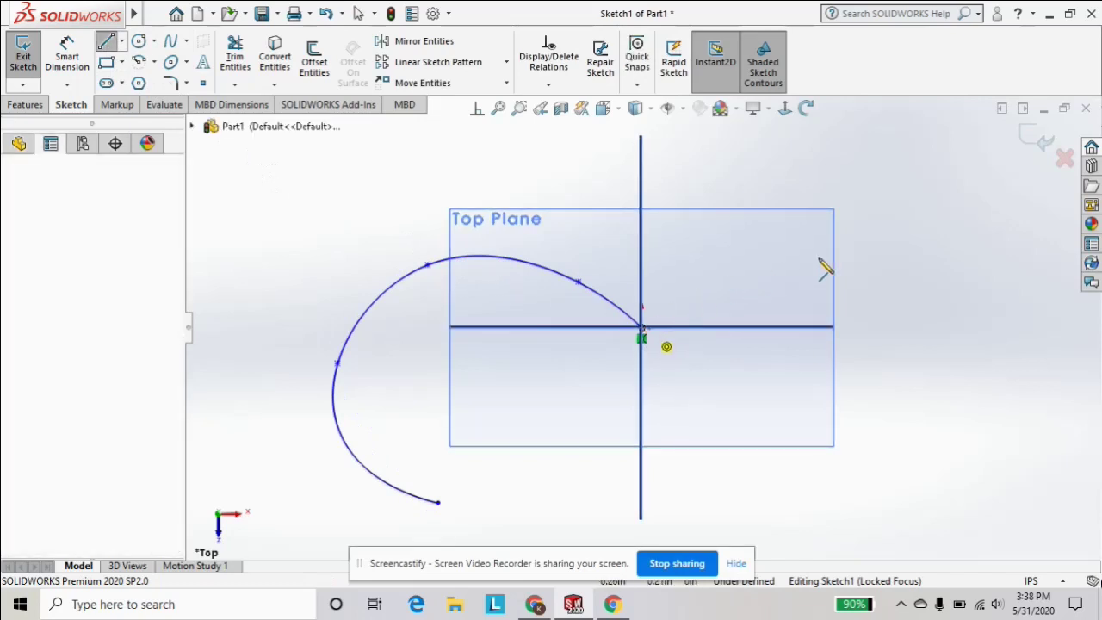
pyautogui.click(818, 259)
pyautogui.doubleClick(760, 405)
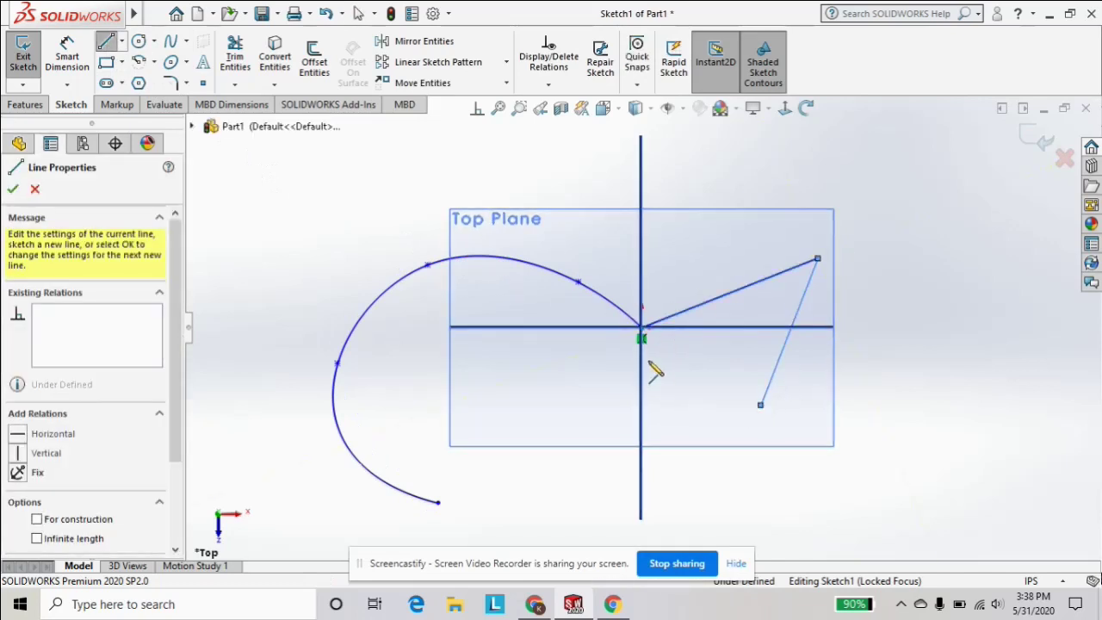
pyautogui.click(641, 328)
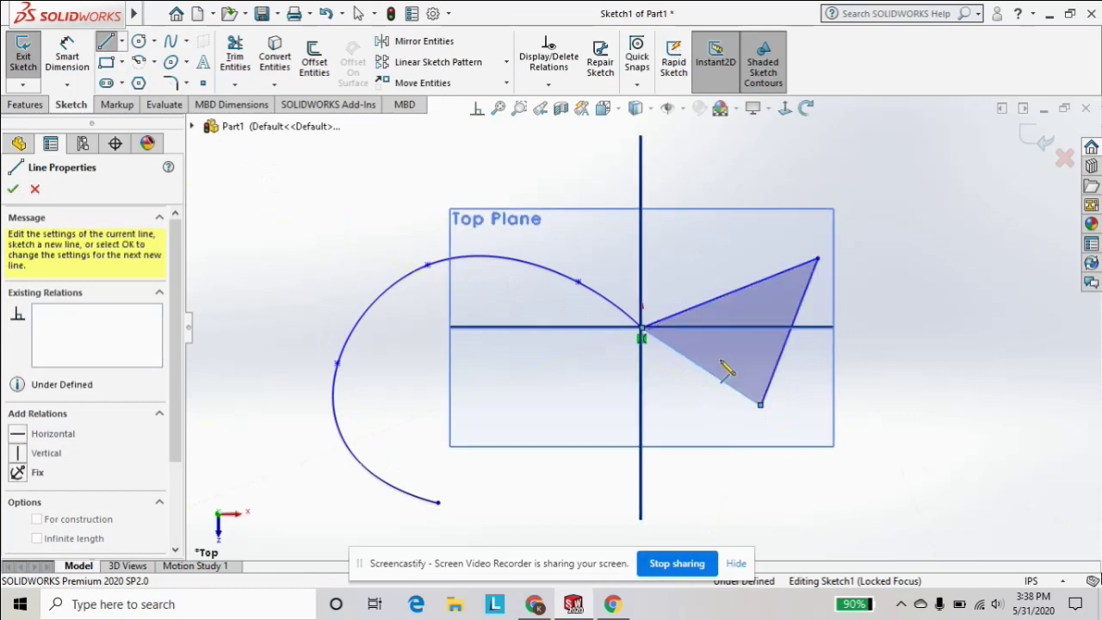
pyautogui.press('Escape')
pyautogui.press('Escape')
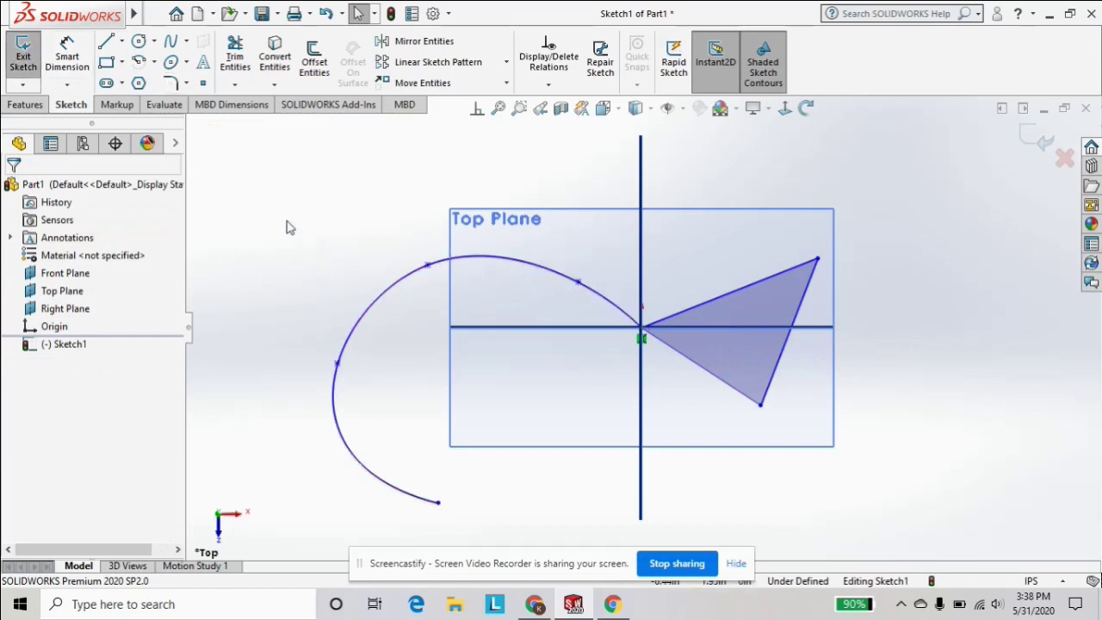
pyautogui.click(24, 57)
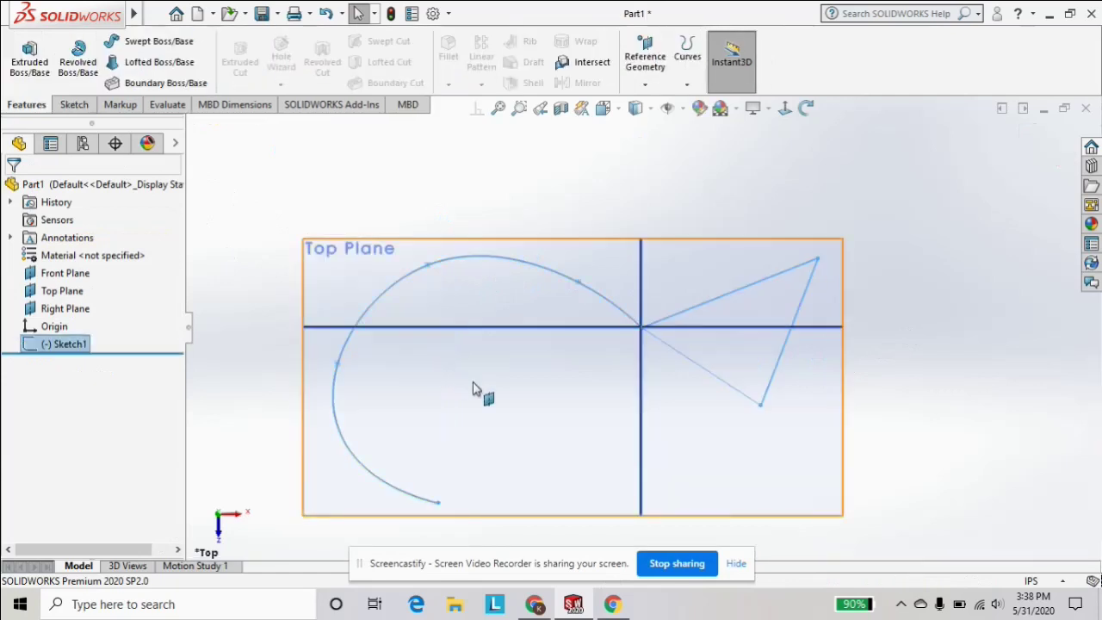
# Examine how the finished sketch lies relative to the Top, Front and Right planes.
pyautogui.moveTo(542, 447)
pyautogui.mouseDown(button='middle')
pyautogui.moveTo(541, 319)
pyautogui.moveTo(389, 336)
pyautogui.mouseUp(button='middle')
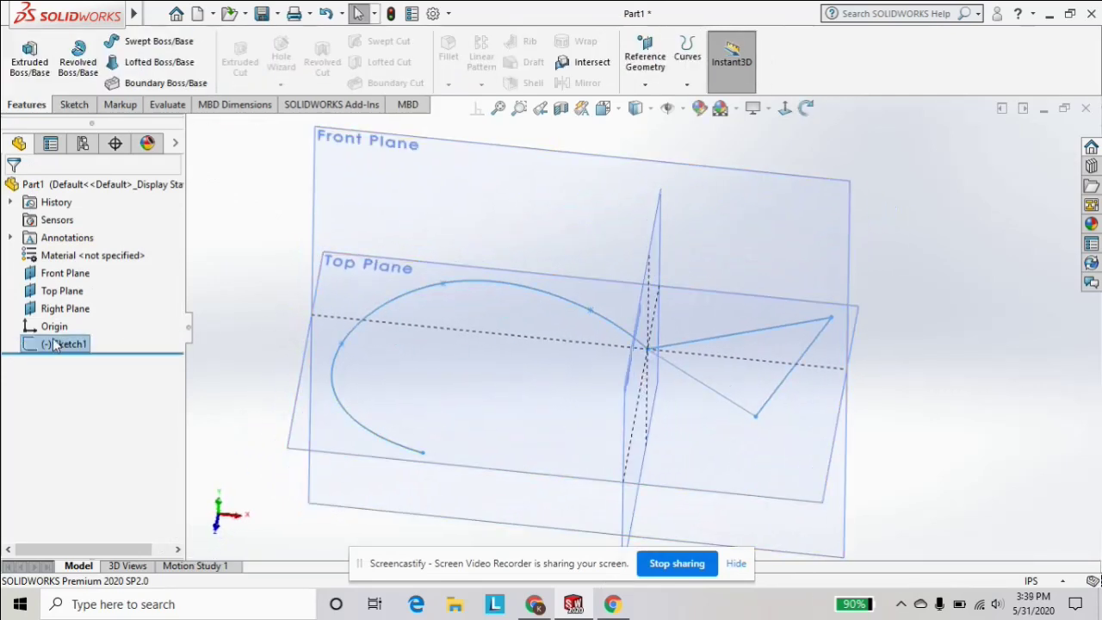
pyautogui.moveTo(782, 452); pyautogui.dragTo(663, 425, button='middle')
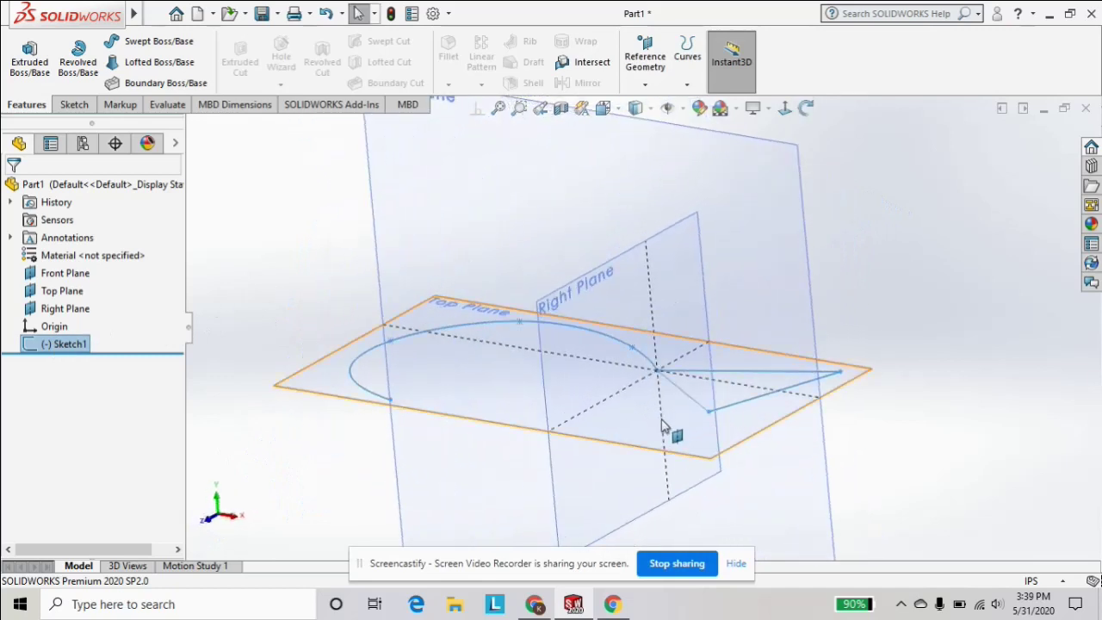
pyautogui.moveTo(645, 386); pyautogui.dragTo(616, 428, button='middle')
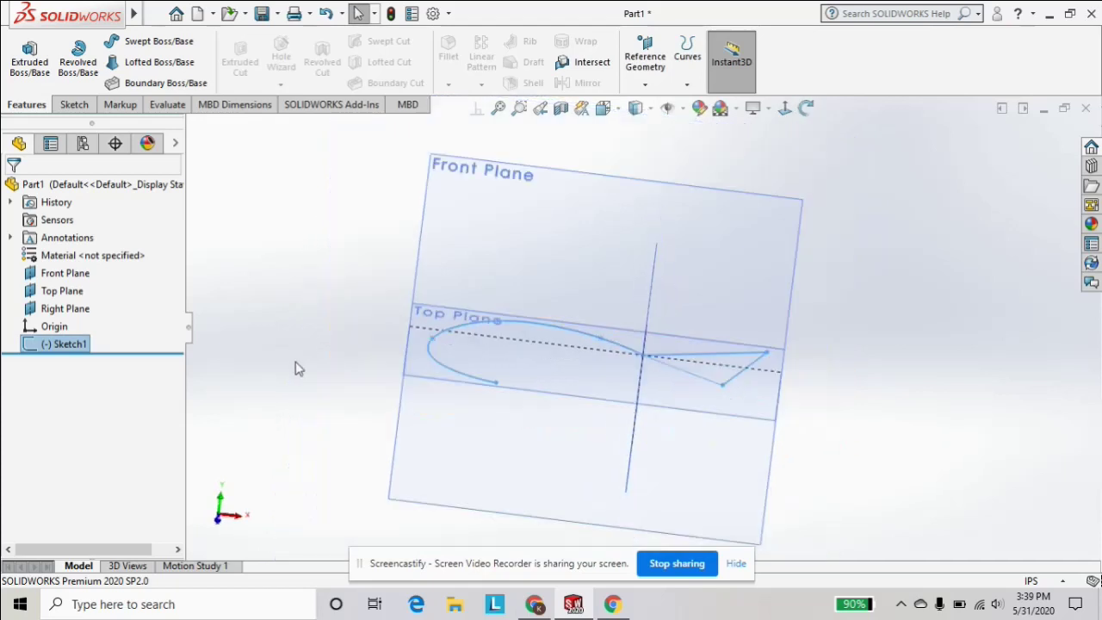
pyautogui.moveTo(299, 368); pyautogui.dragTo(439, 289, button='middle')
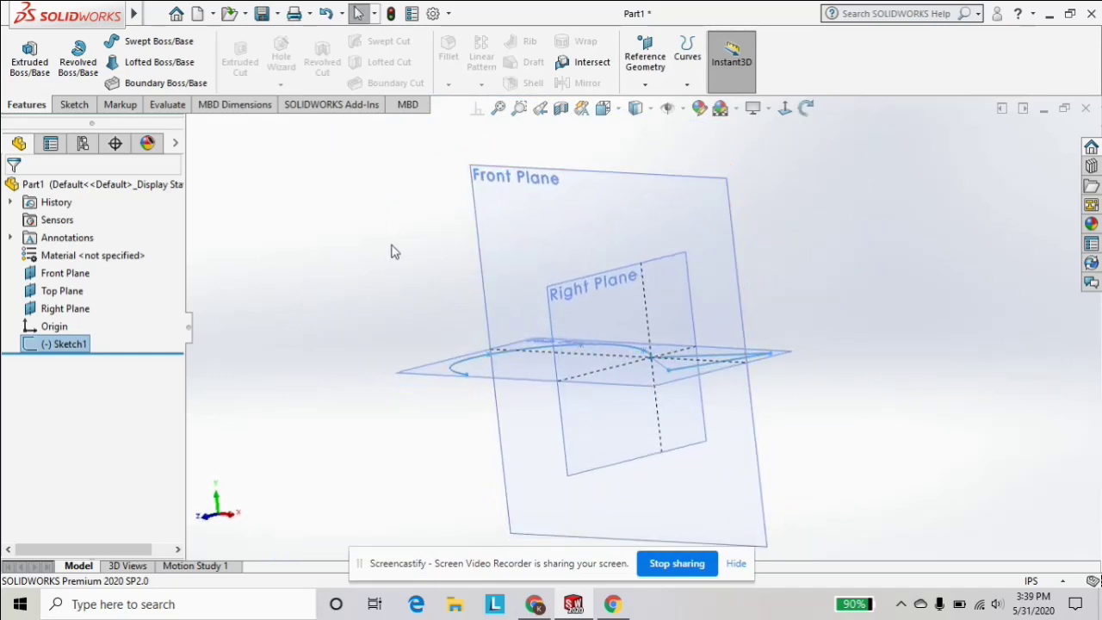
pyautogui.moveTo(391, 251); pyautogui.dragTo(438, 258, button='middle')
pyautogui.click(361, 276)
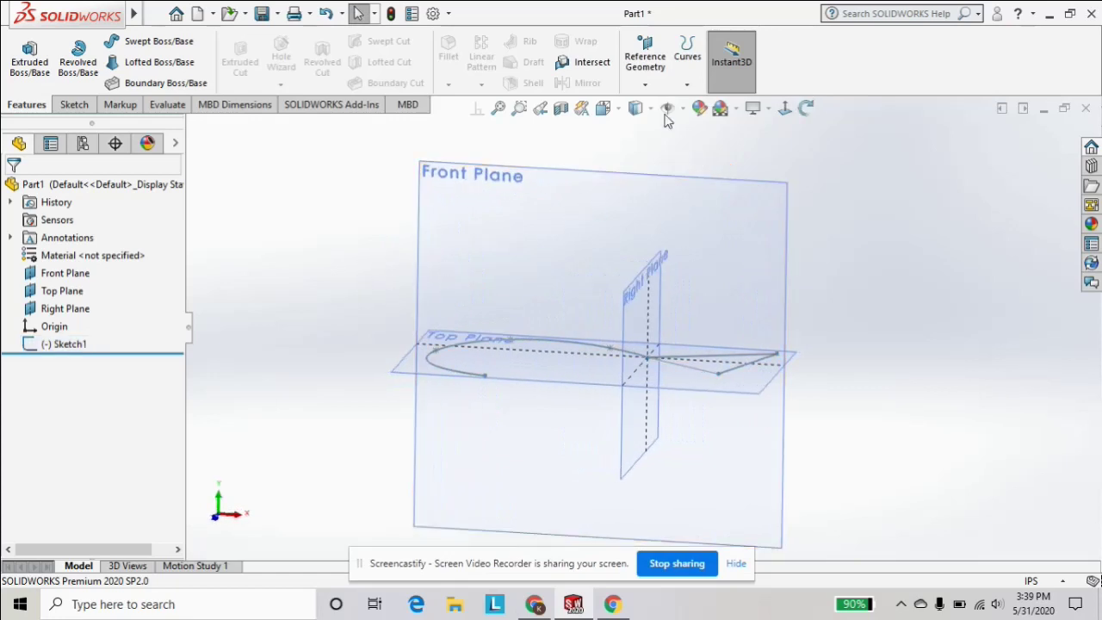
# Create a reference plane offset 0.5 in from the Front Plane.
pyautogui.click(649, 84)
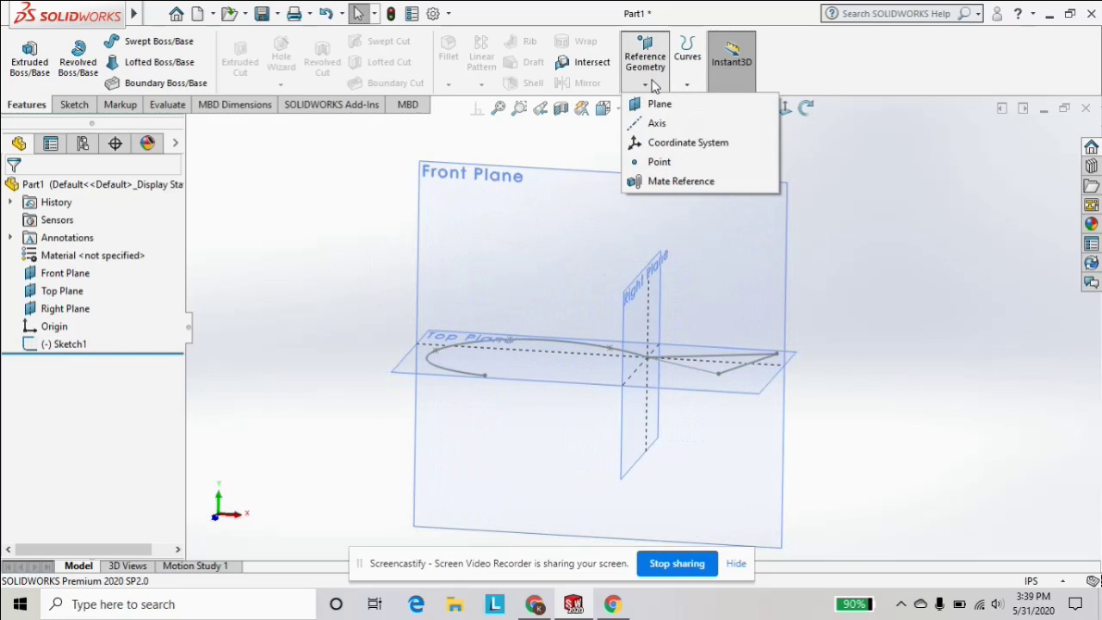
pyautogui.click(659, 104)
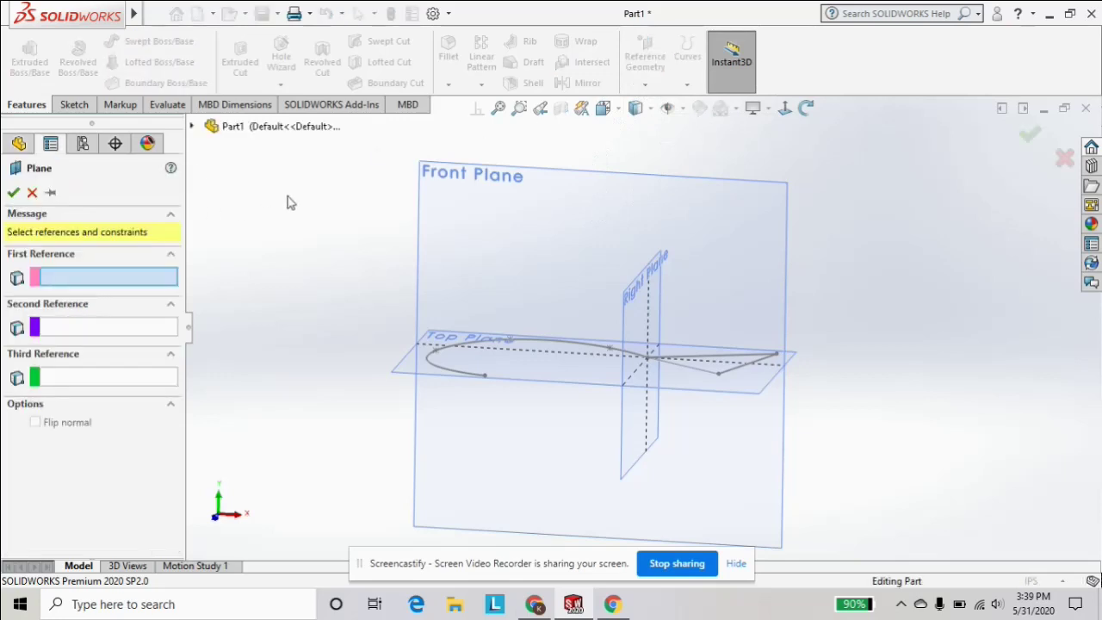
pyautogui.moveTo(310, 250); pyautogui.dragTo(541, 236, button='middle')
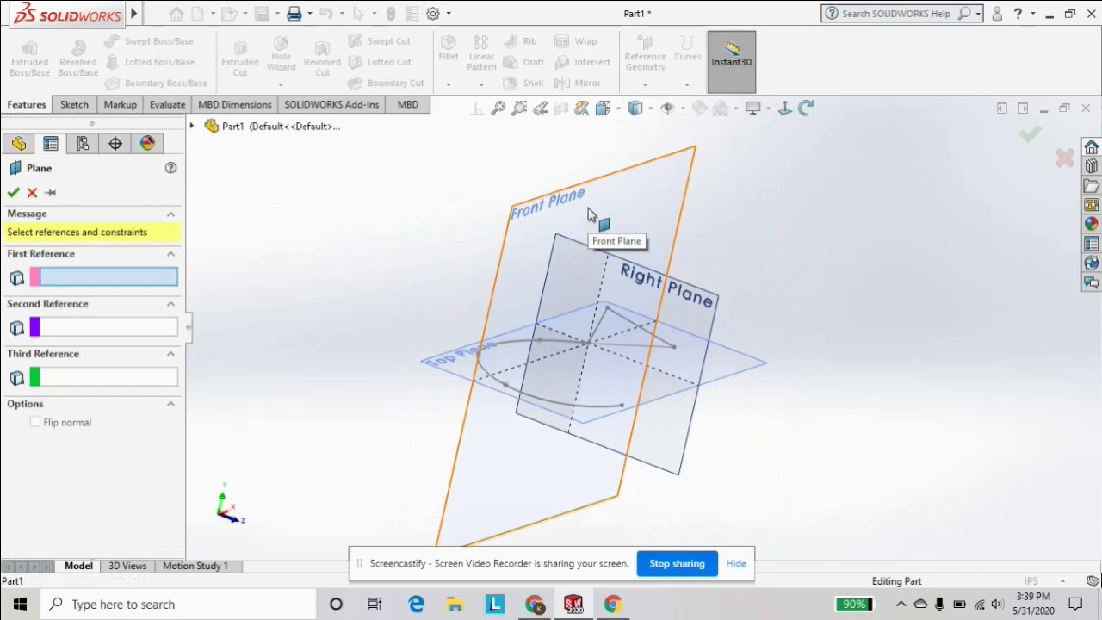
pyautogui.click(292, 255)
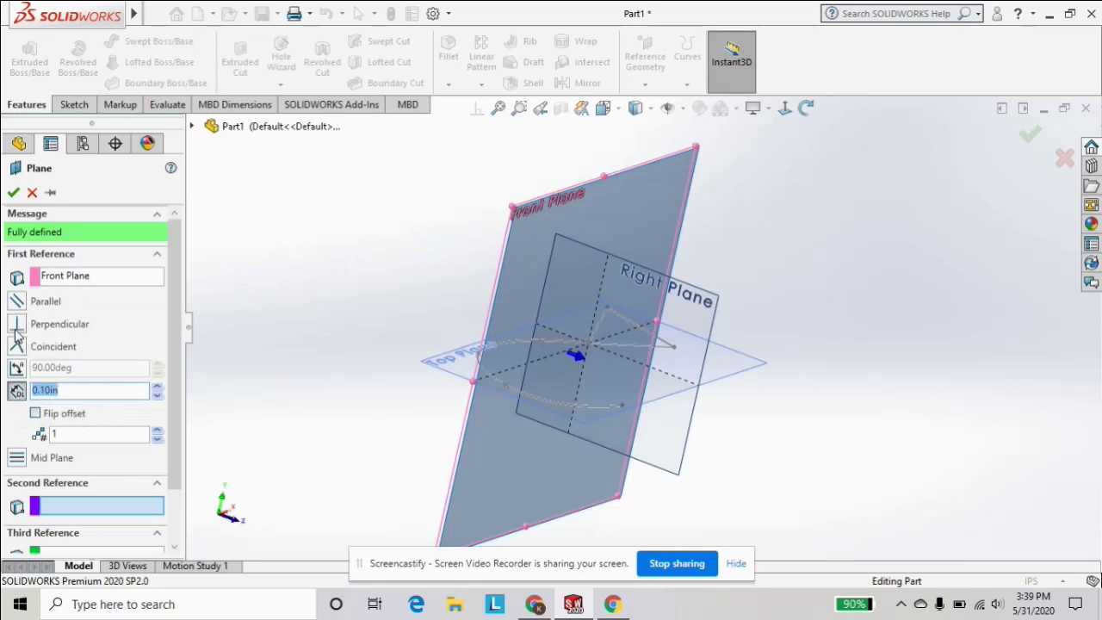
pyautogui.click(78, 390)
pyautogui.press('BackSpace')
pyautogui.press('BackSpace')
pyautogui.press('BackSpace')
pyautogui.press('BackSpace')
pyautogui.press('BackSpace')
pyautogui.press('BackSpace')
pyautogui.write('.5')
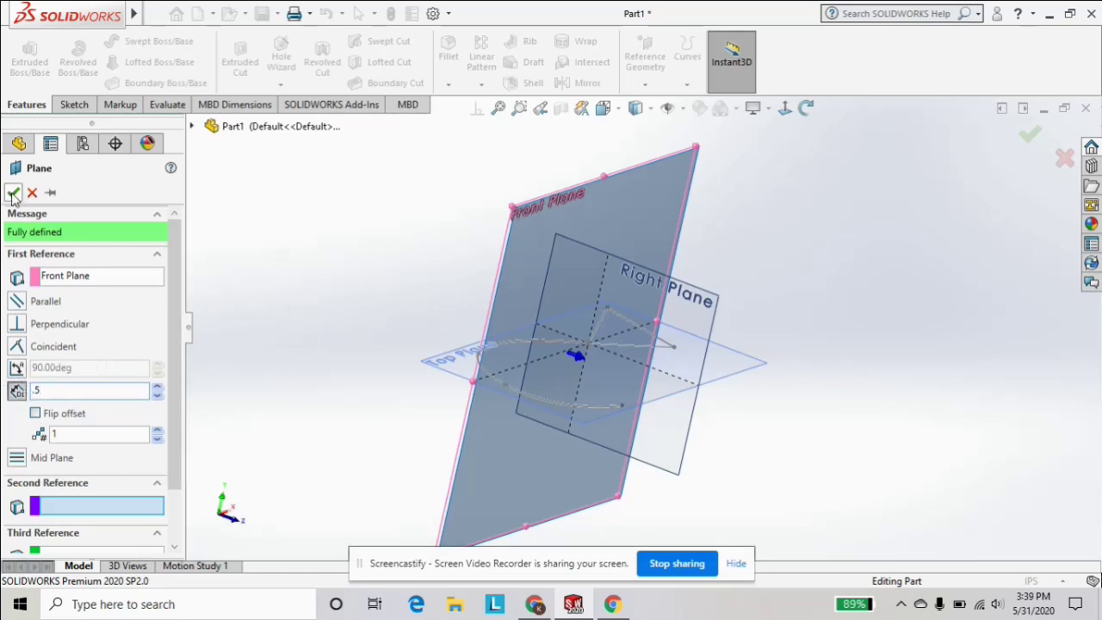
pyautogui.rightClick(471, 280)
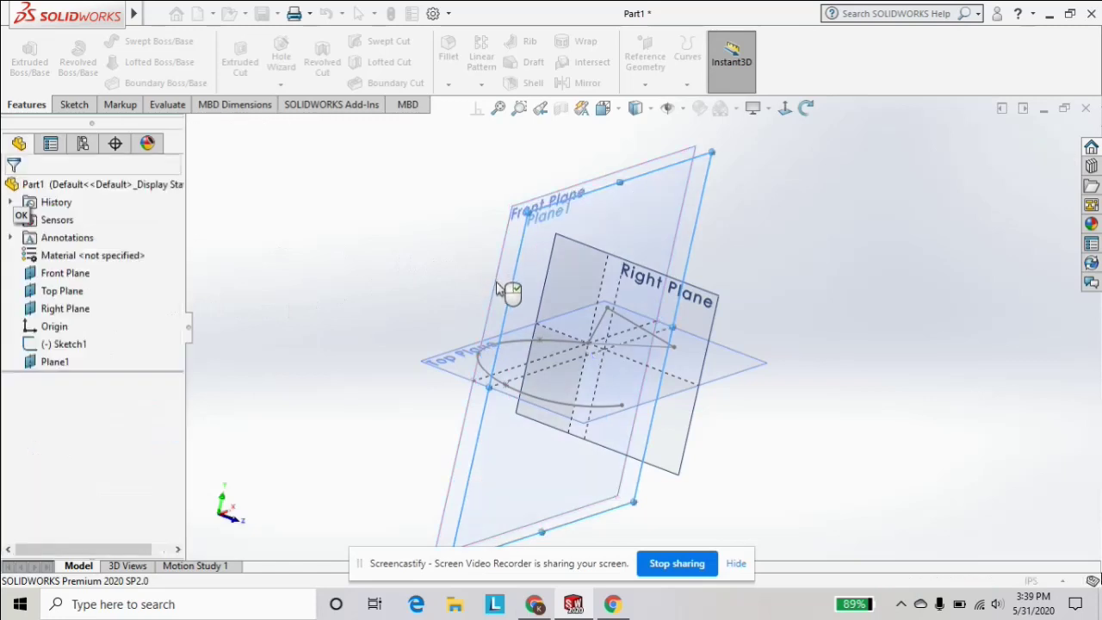
# Inspect the new offset plane's position relative to the Front Plane from several angles.
pyautogui.moveTo(504, 288); pyautogui.dragTo(517, 310, button='middle')
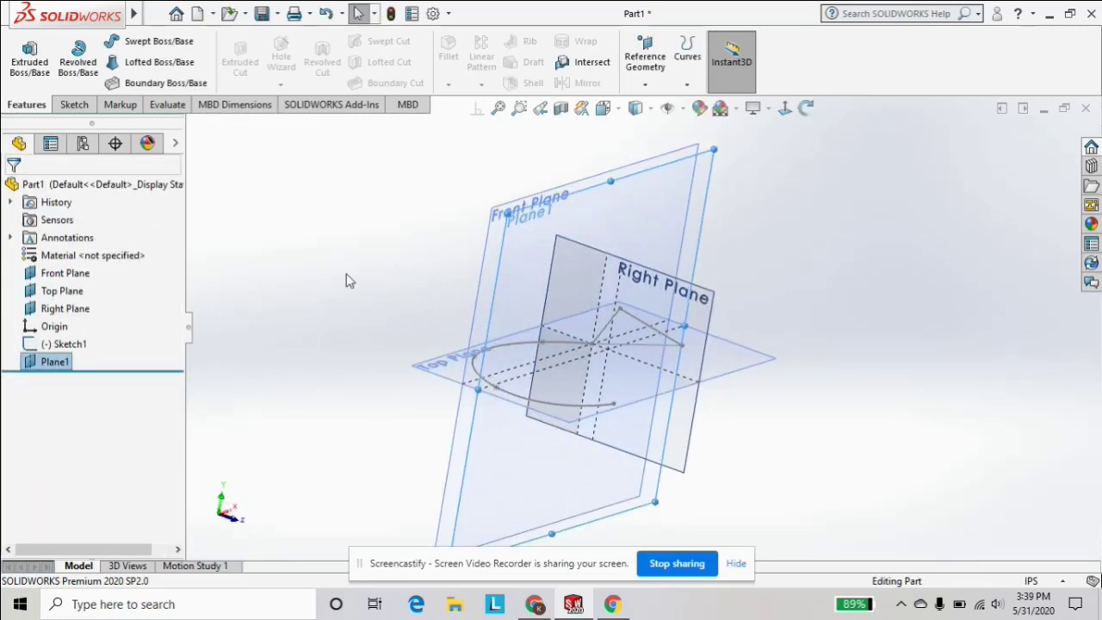
pyautogui.moveTo(554, 306)
pyautogui.mouseDown(button='middle')
pyautogui.moveTo(505, 258)
pyautogui.moveTo(564, 376)
pyautogui.moveTo(569, 413)
pyautogui.moveTo(554, 388)
pyautogui.mouseUp(button='middle')
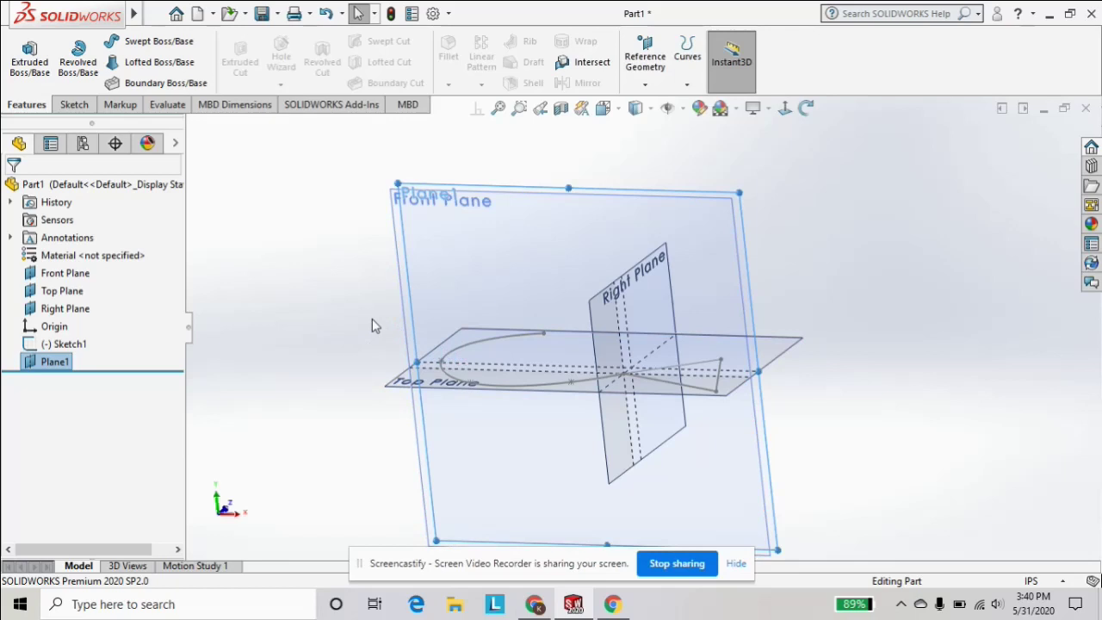
pyautogui.moveTo(394, 364); pyautogui.dragTo(443, 382, button='middle')
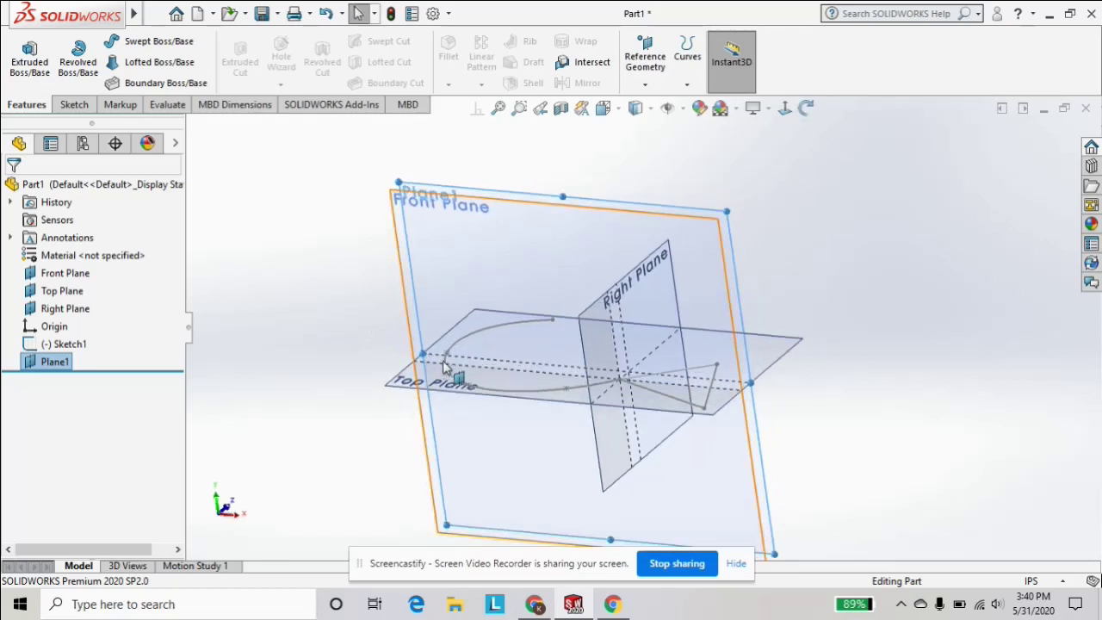